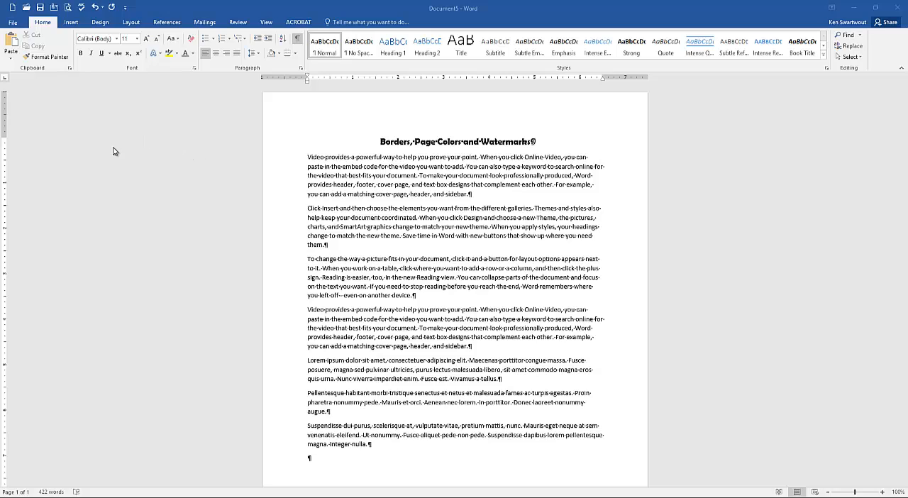
- Open the page border settings for the document
left_click(102, 24)
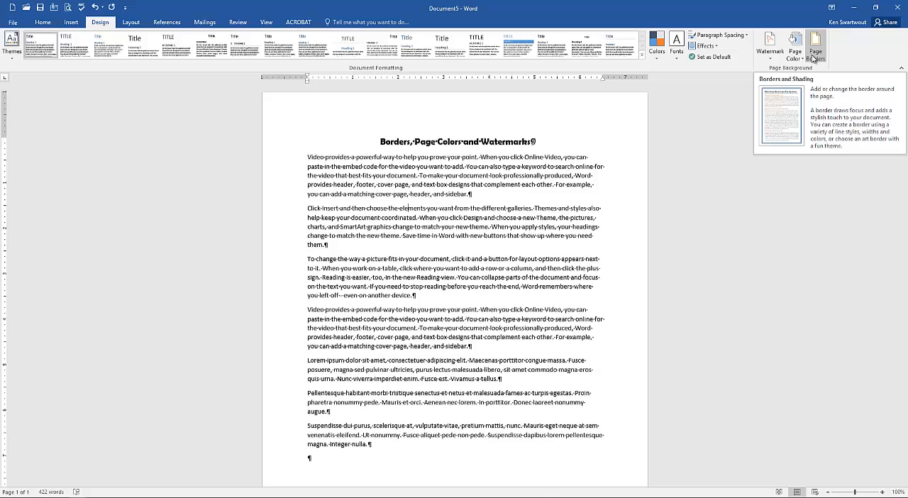
left_click(813, 56)
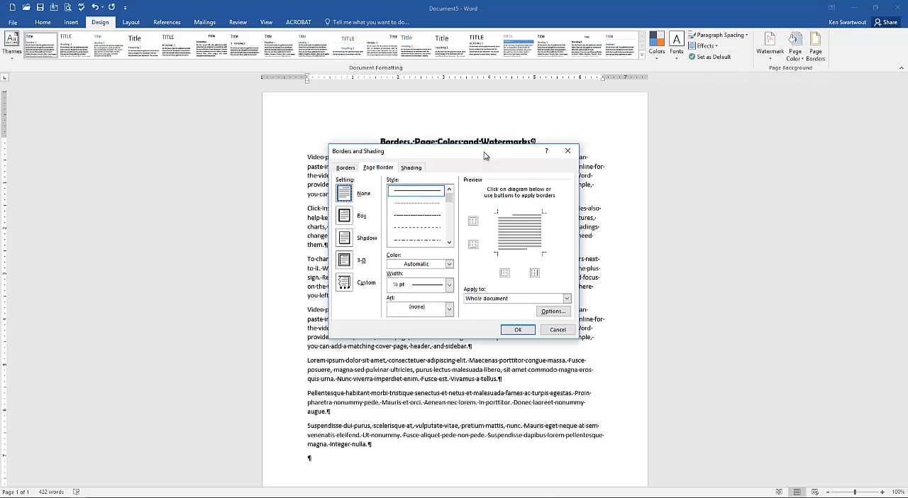
mouse_move(484, 155)
left_mouse_down()
mouse_move(260, 126)
mouse_move(263, 115)
left_mouse_up()
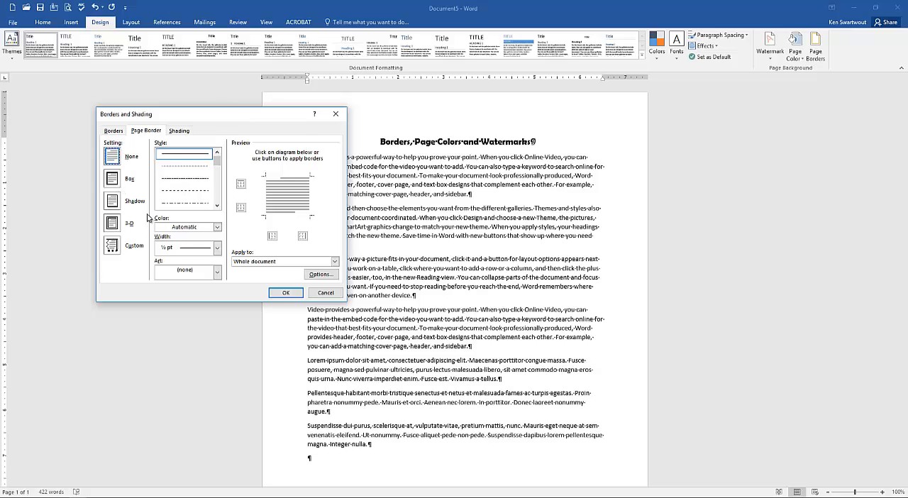
- Choose the Box page border setting
left_click(185, 191)
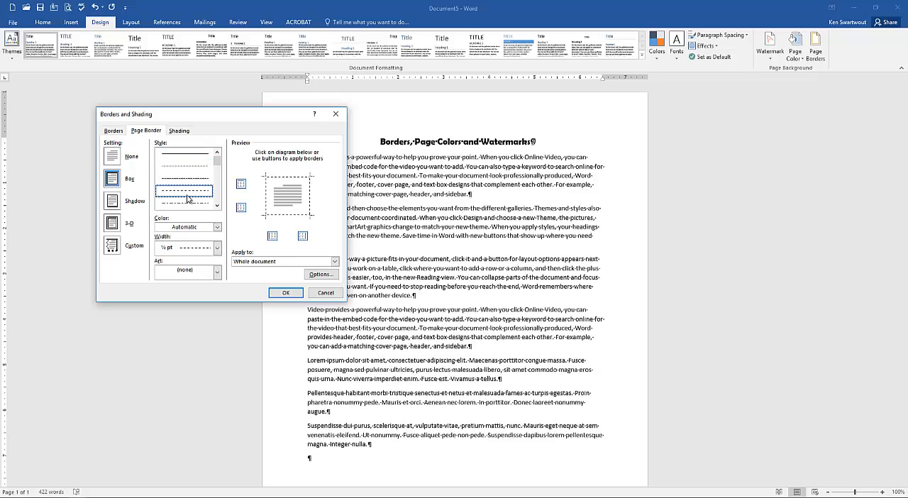
left_click(113, 160)
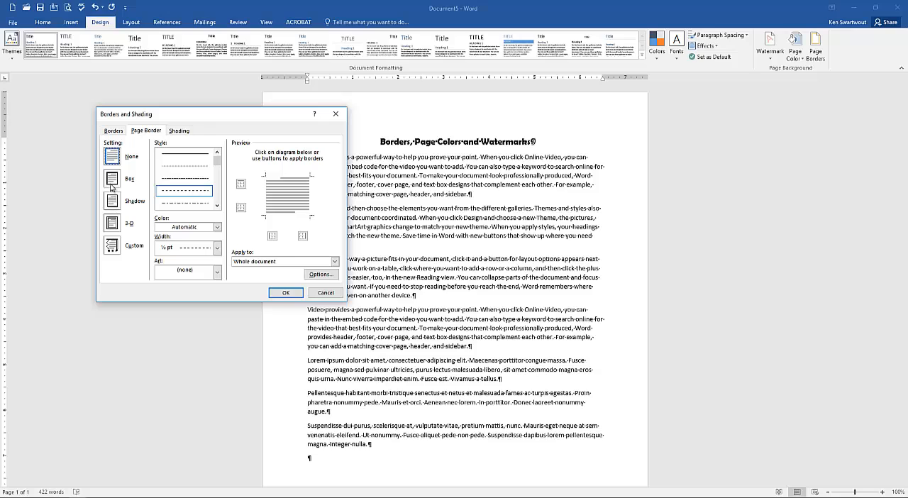
left_click(111, 182)
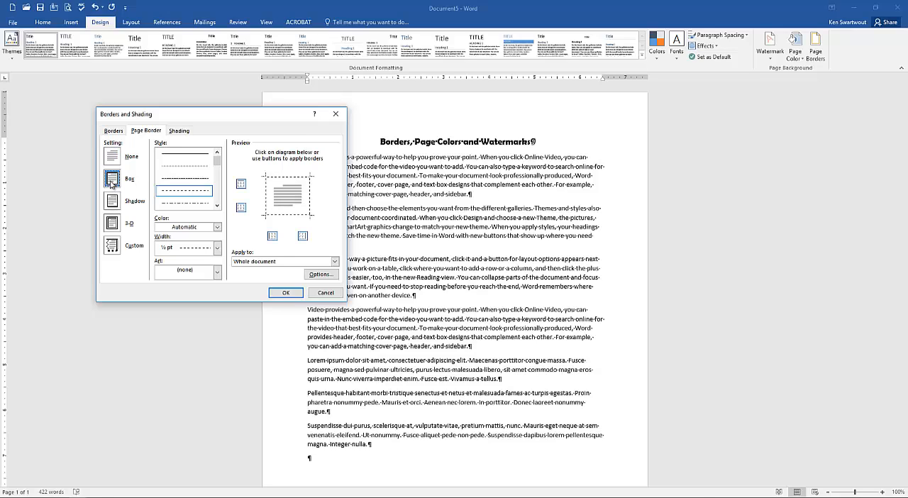
- Browse through the available border line styles and pick the dotted line style
left_click(184, 155)
left_click(182, 168)
left_click(183, 178)
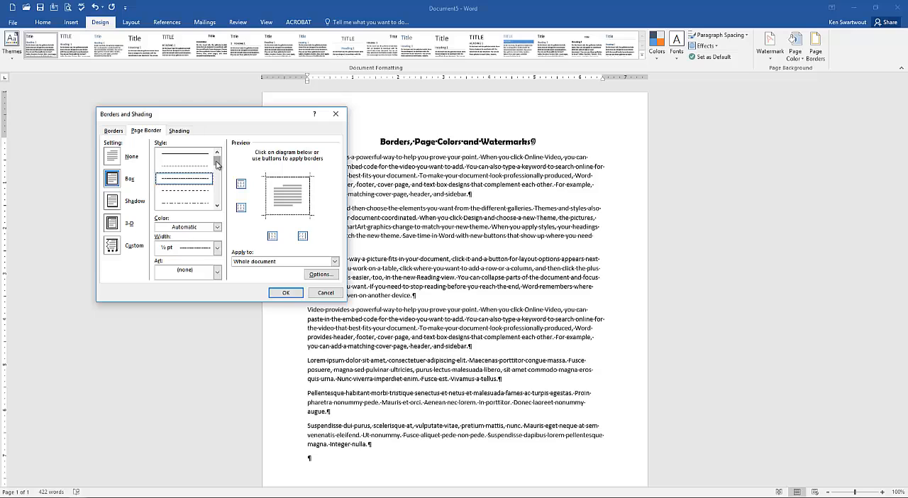
left_click_drag(216, 163, 217, 199)
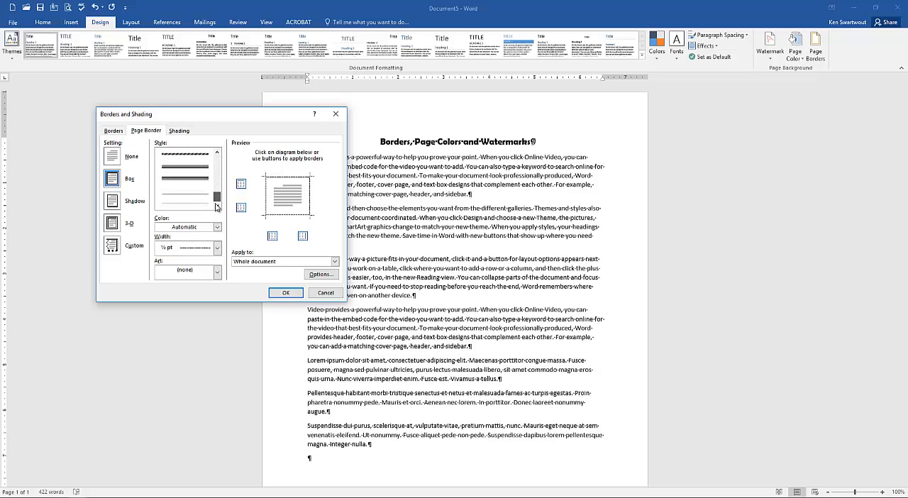
left_click(183, 183)
left_click_drag(217, 195, 217, 198)
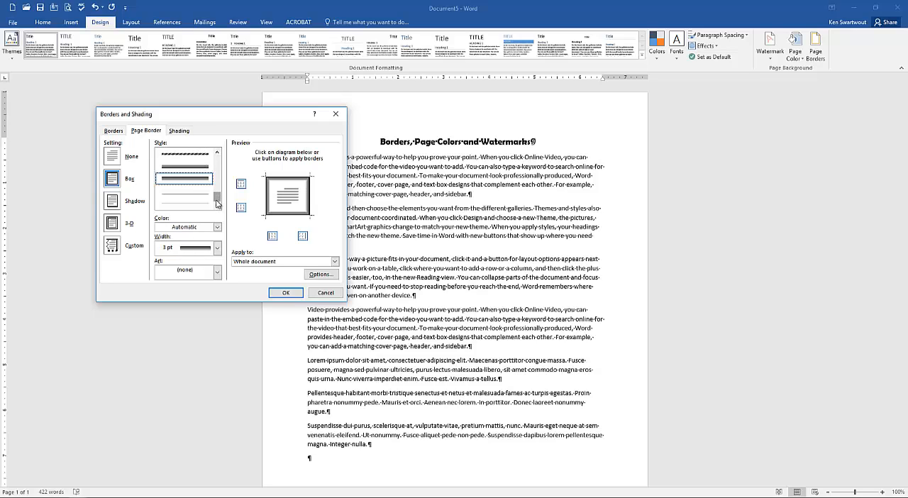
left_click(186, 205)
left_click(186, 195)
scroll(185, 195, "up", 1)
left_click(182, 182)
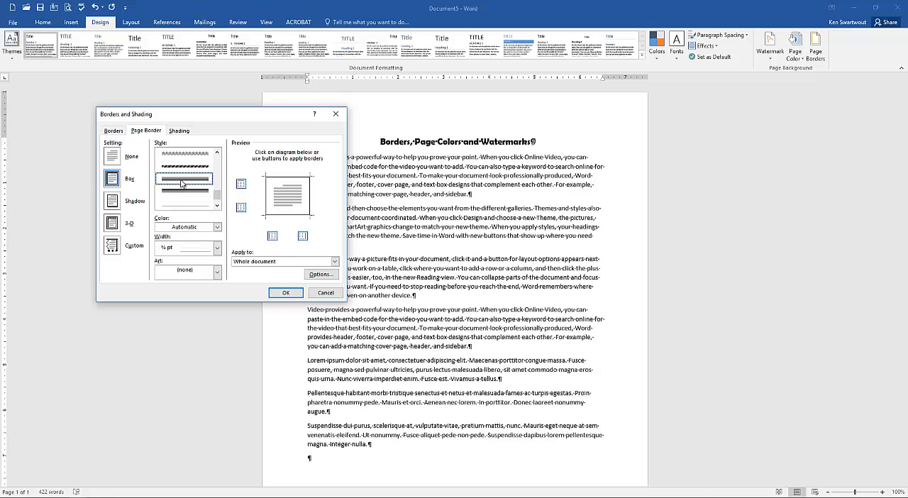
scroll(180, 183, "up", 2)
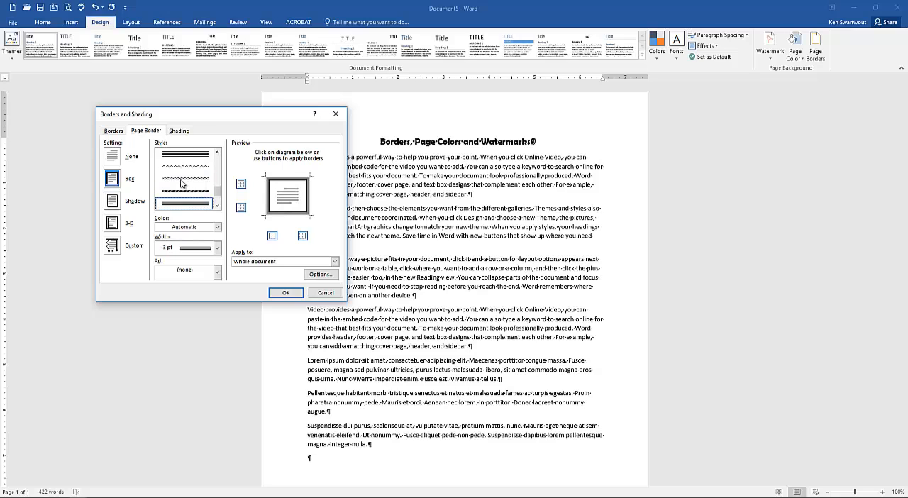
left_click_drag(217, 190, 224, 156)
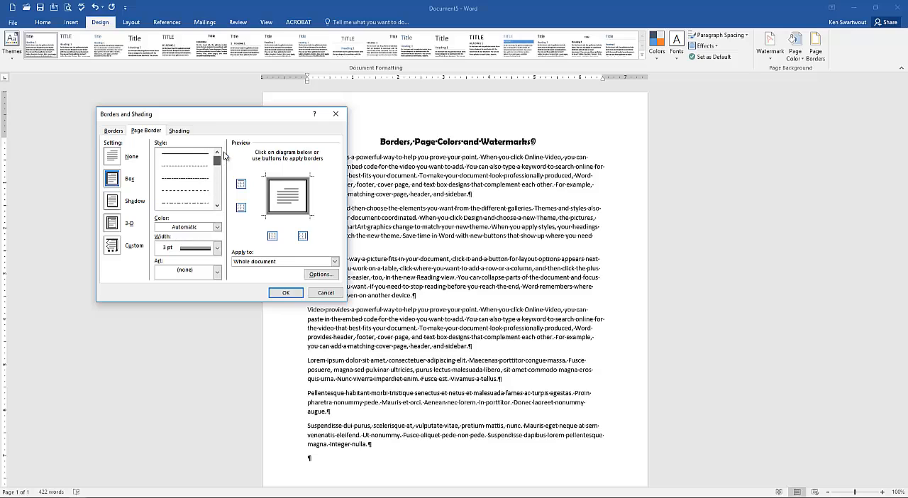
left_click(191, 168)
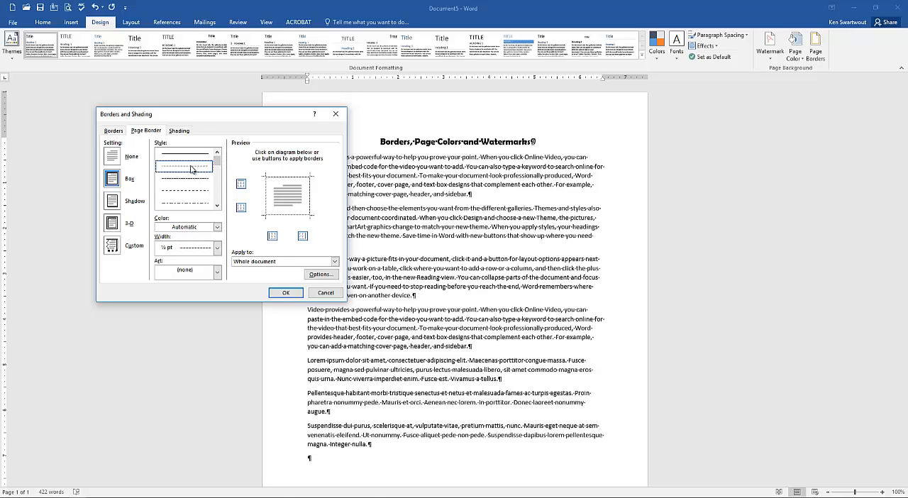
- Set the border colour to dark blue and the border width to 2 ¼ pt
left_click(217, 228)
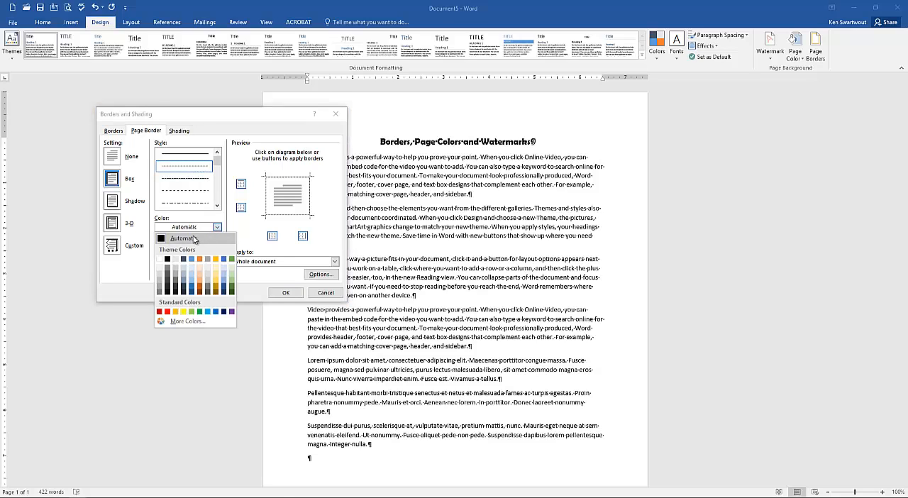
left_click(224, 292)
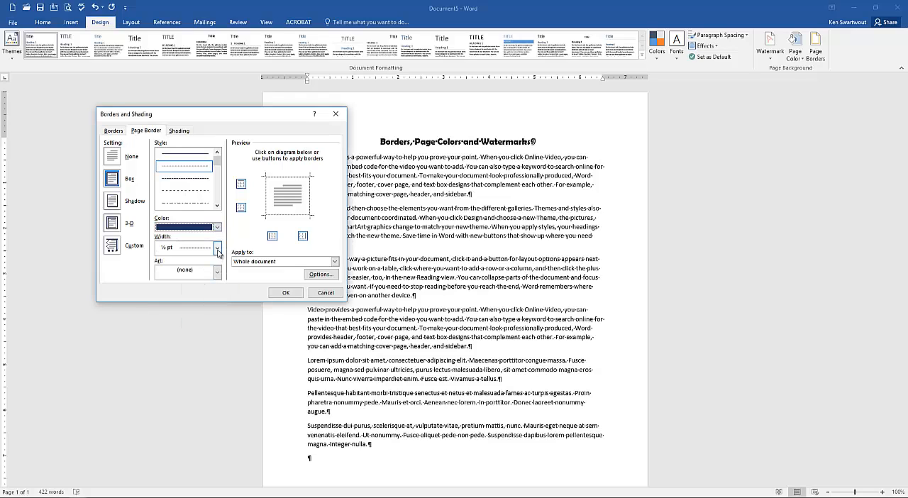
left_click(218, 252)
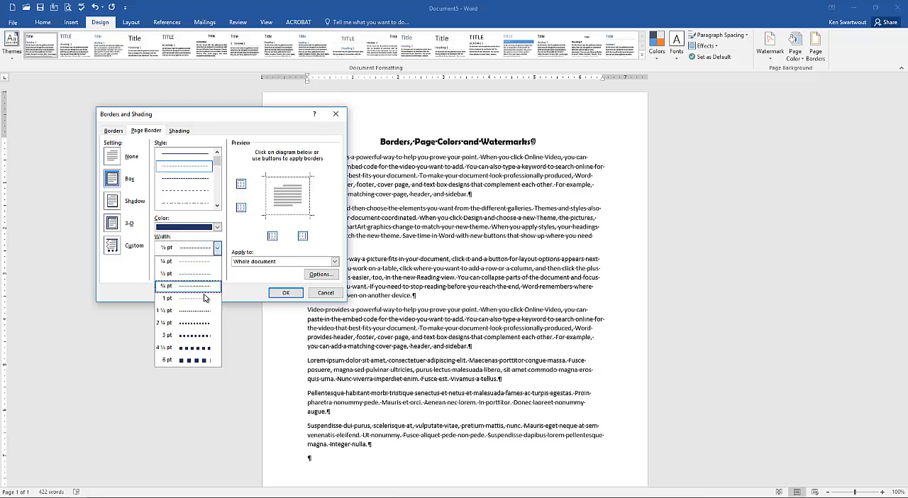
left_click(191, 322)
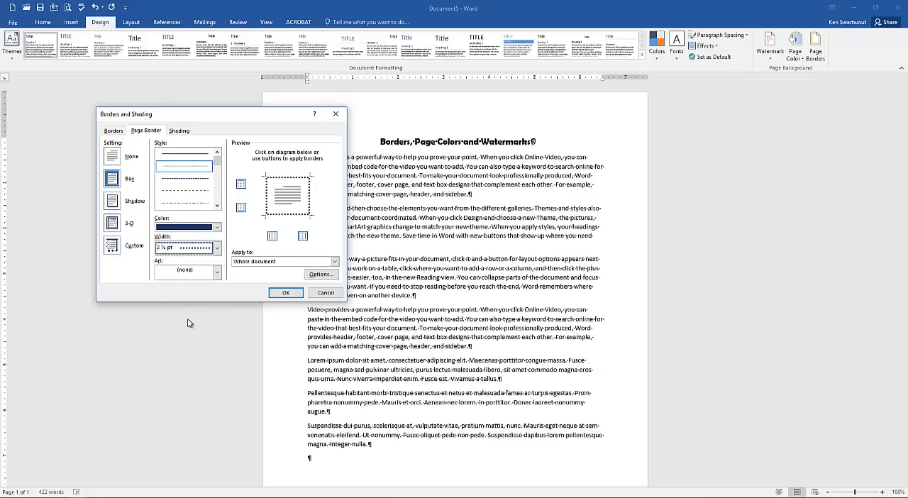
- Apply the dotted box border to the whole document without any art border
left_click(217, 273)
left_click(226, 291)
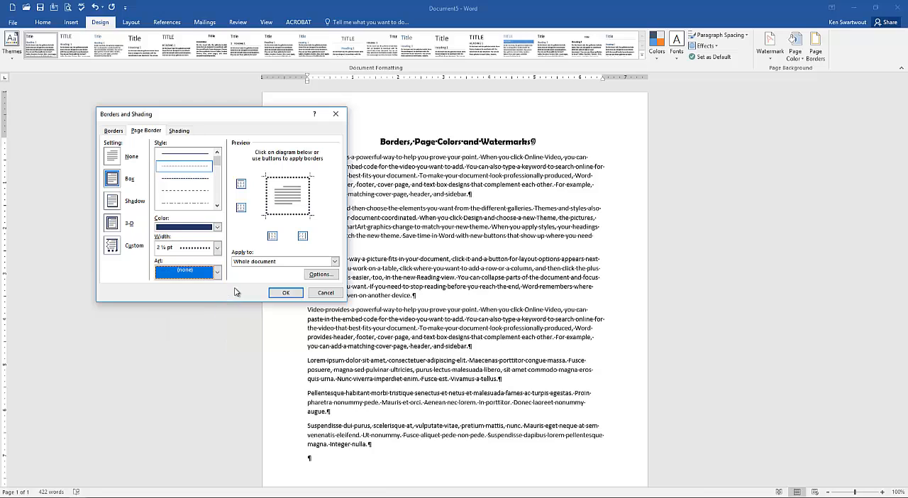
left_click(285, 292)
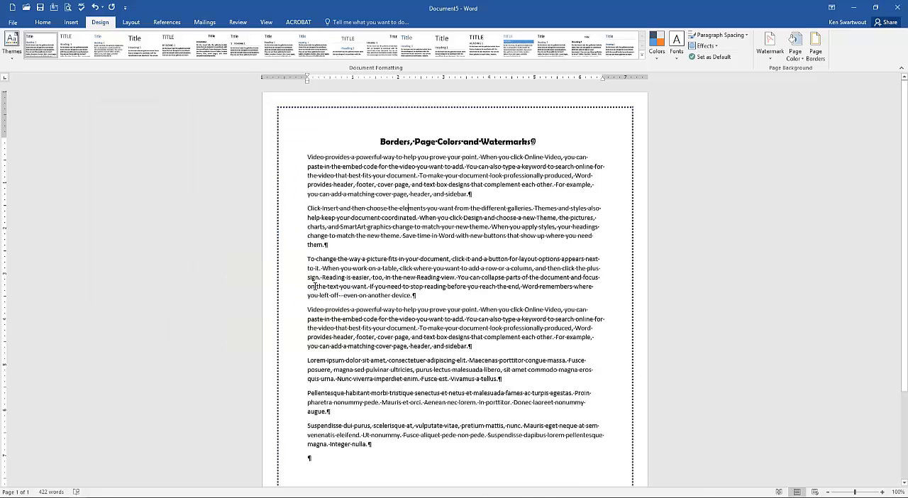
scroll(313, 291, "down", 3)
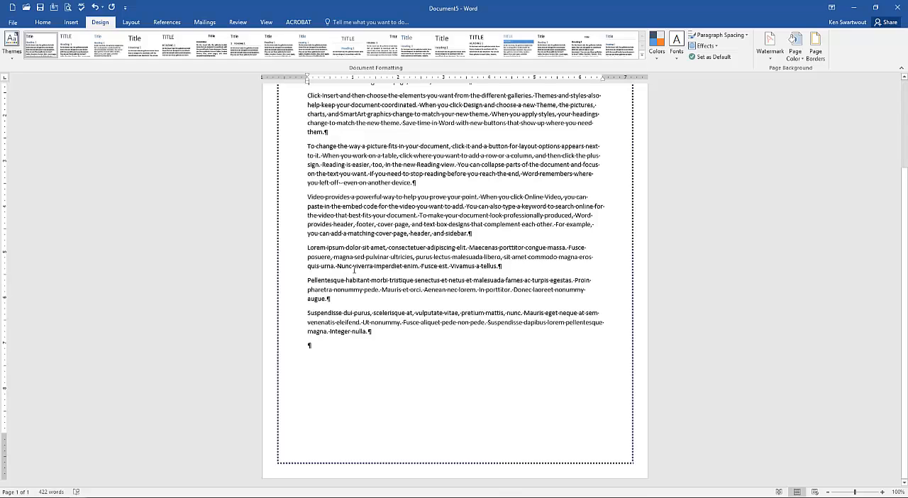
scroll(355, 269, "up", 3)
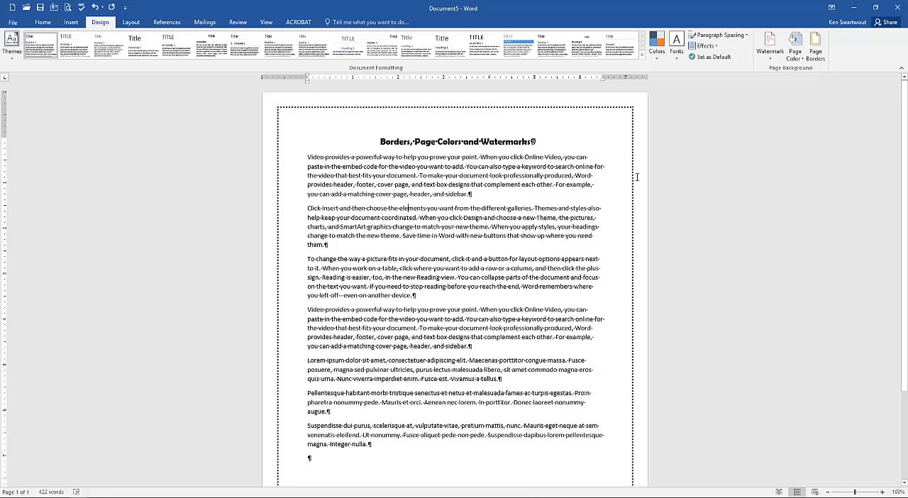
- Set the page colour to a light gold theme colour
left_click(787, 61)
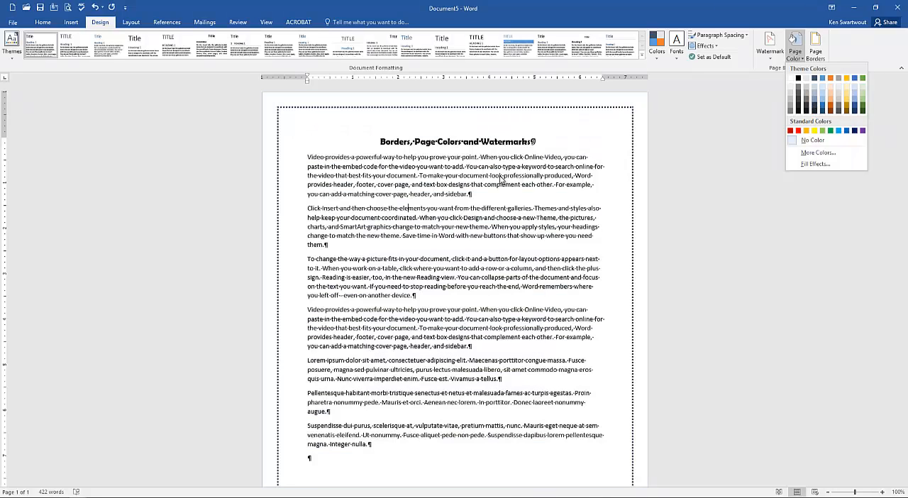
left_click(436, 156)
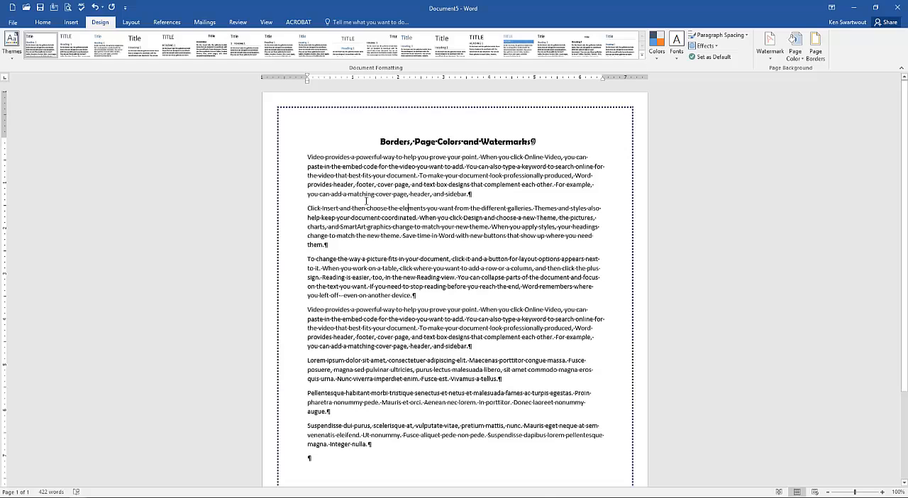
left_click(795, 44)
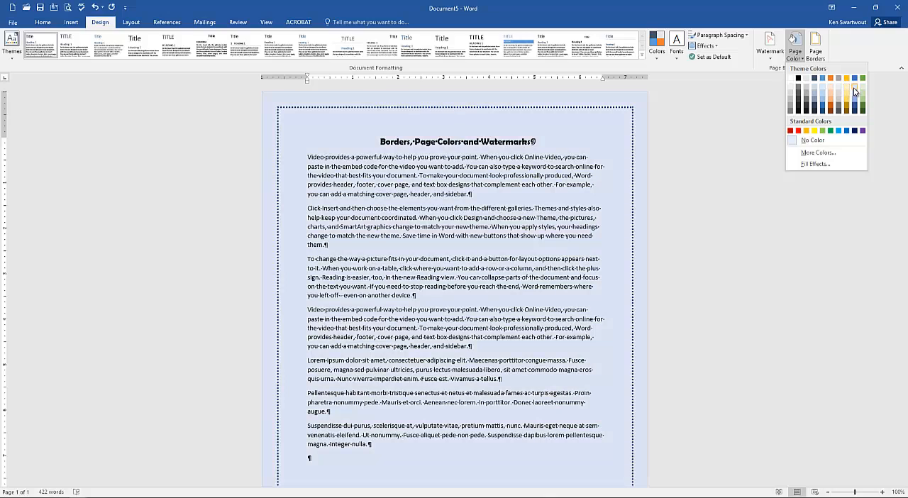
left_click(846, 87)
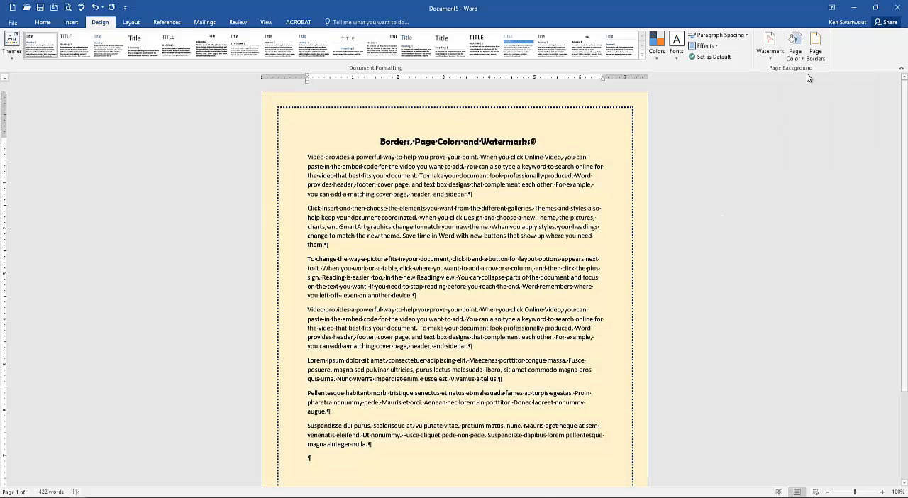
- Fill the page background with the Paper bag texture
left_click(795, 50)
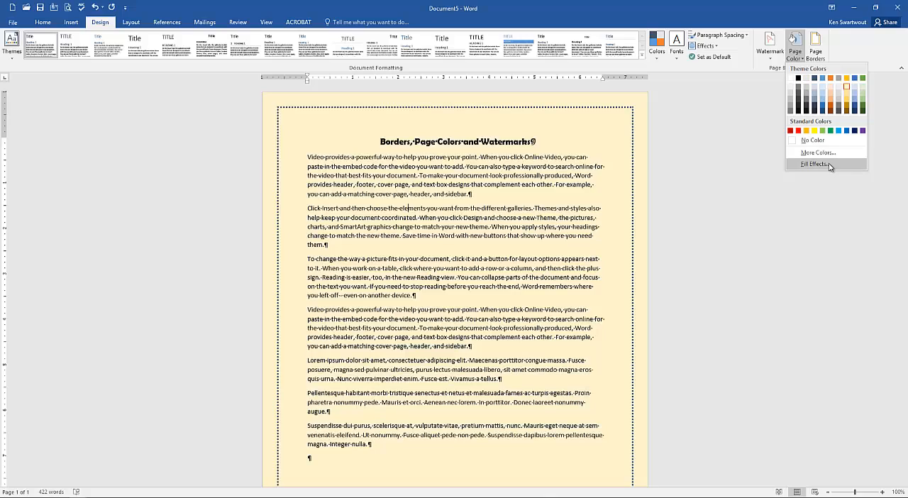
left_click(814, 164)
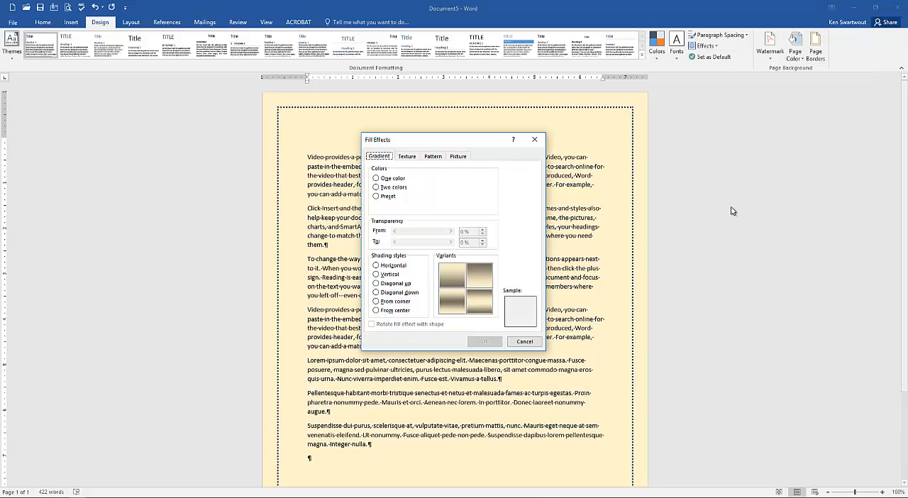
left_click(407, 157)
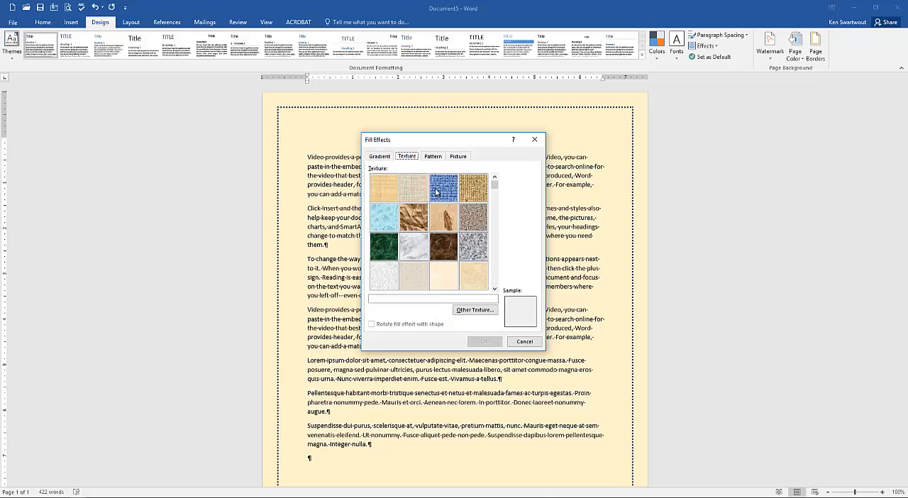
left_click(415, 222)
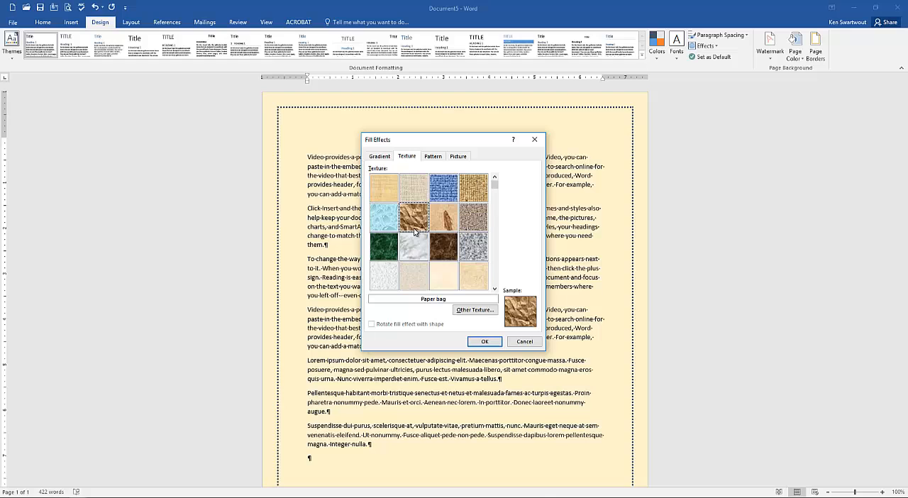
left_click(485, 342)
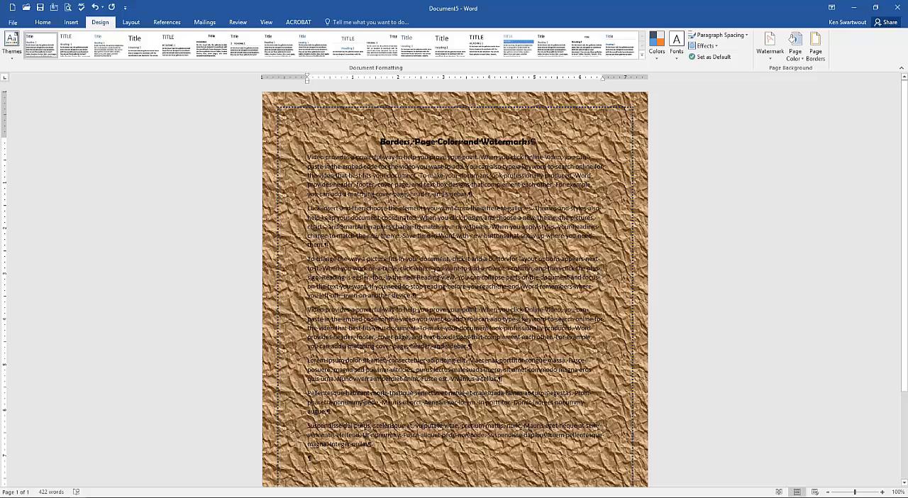
- Change the page colour to a light blue-grey theme colour
left_click(794, 44)
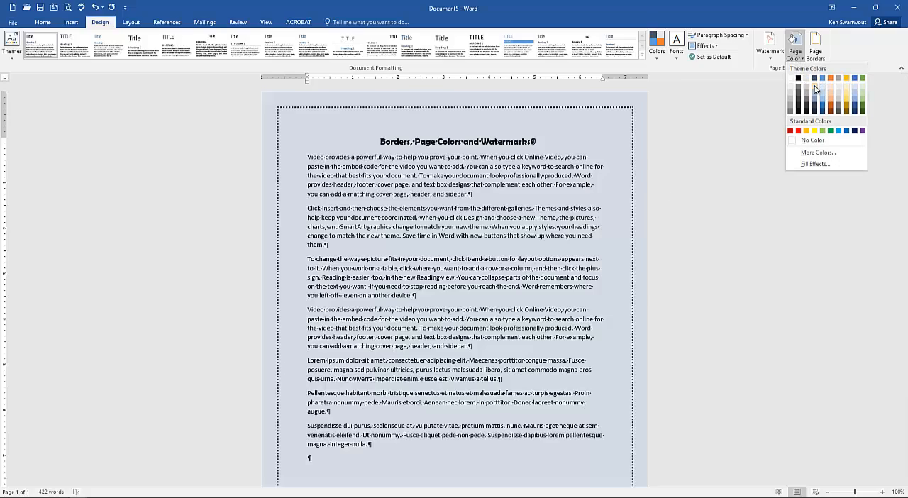
left_click(815, 85)
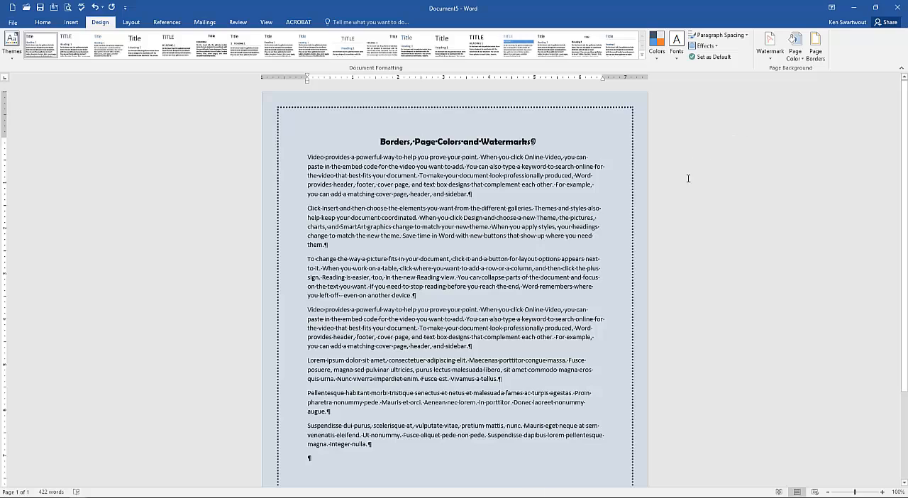
left_click(794, 55)
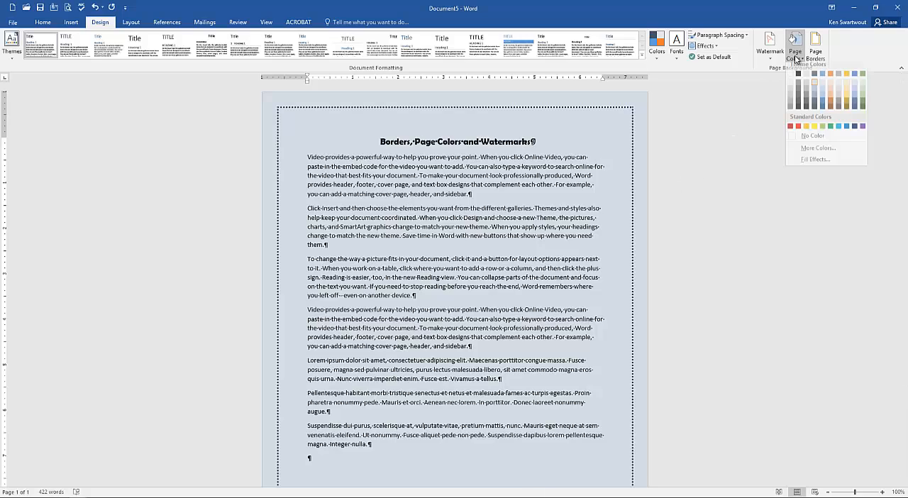
left_click(808, 164)
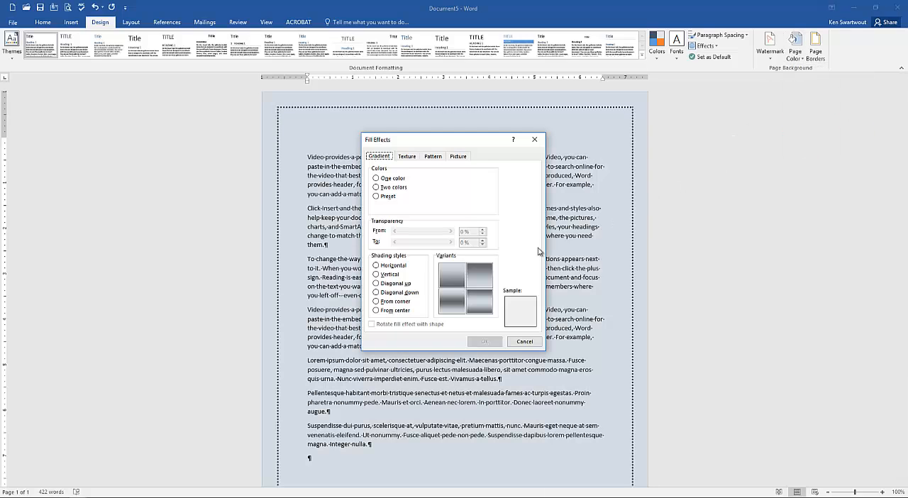
left_click(414, 157)
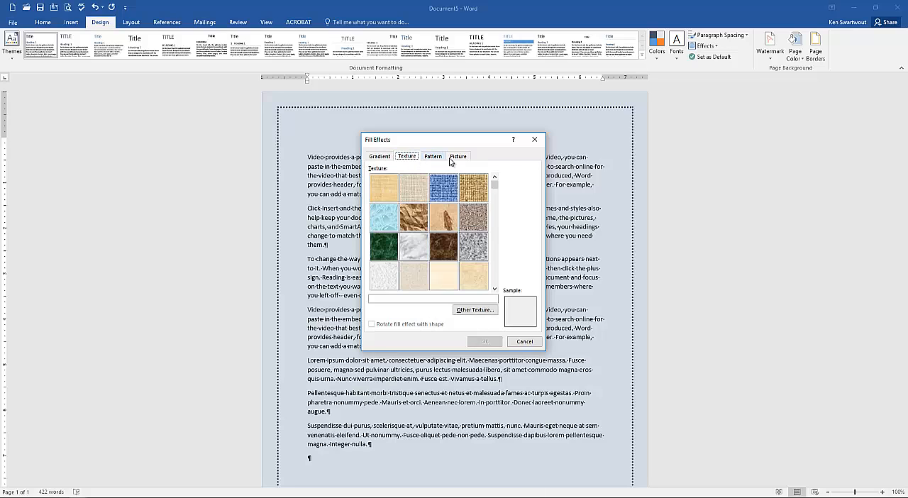
left_click(535, 140)
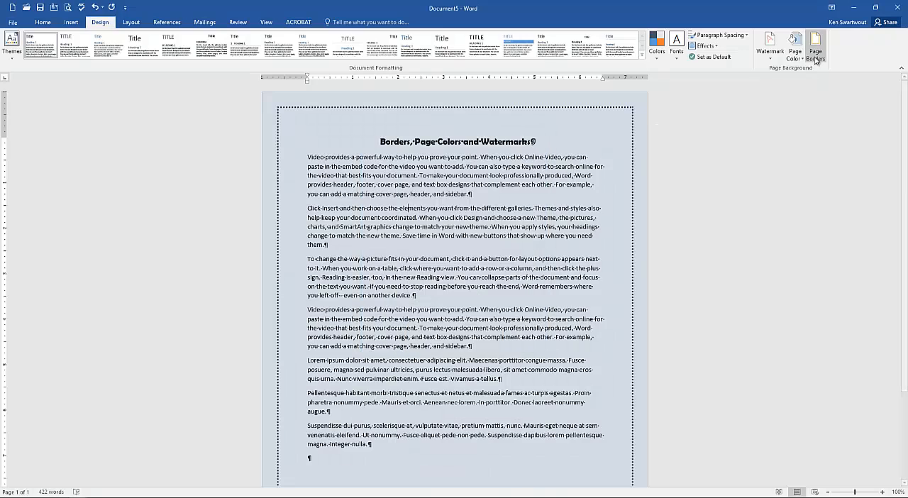
left_click(795, 49)
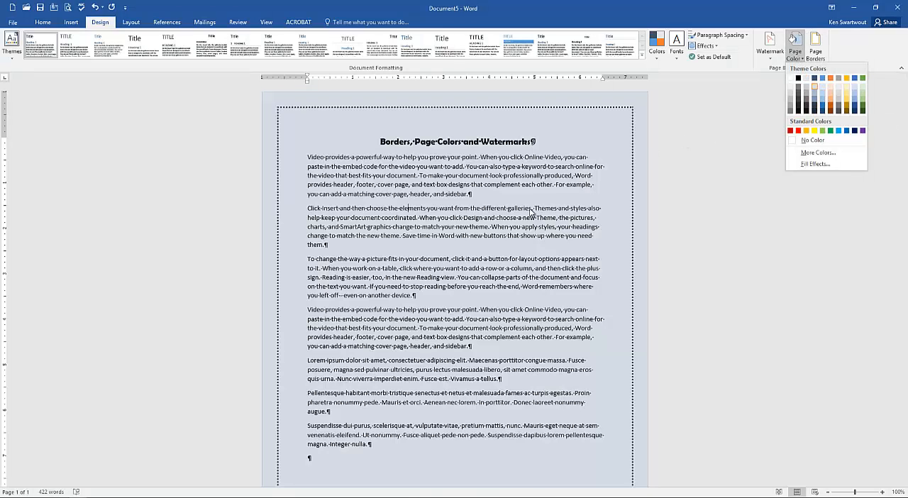
left_click(519, 222)
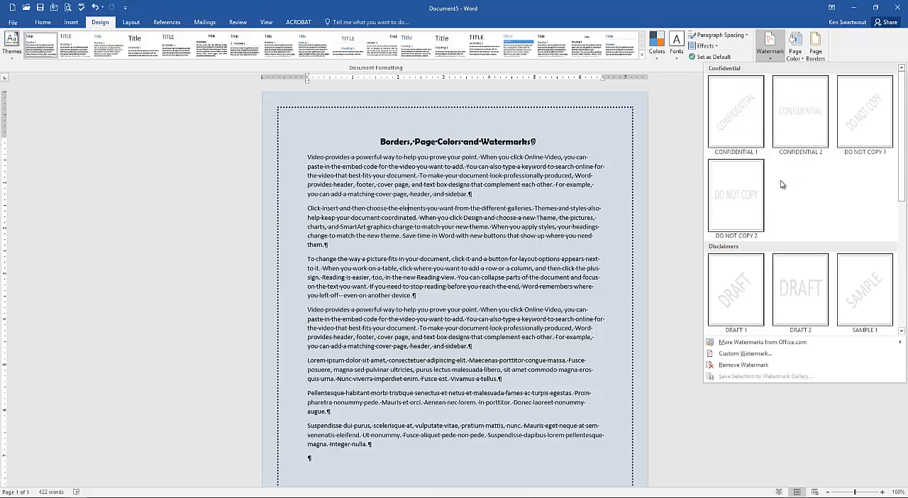
- Insert the CONFIDENTIAL 1 watermark into the document
left_click(741, 128)
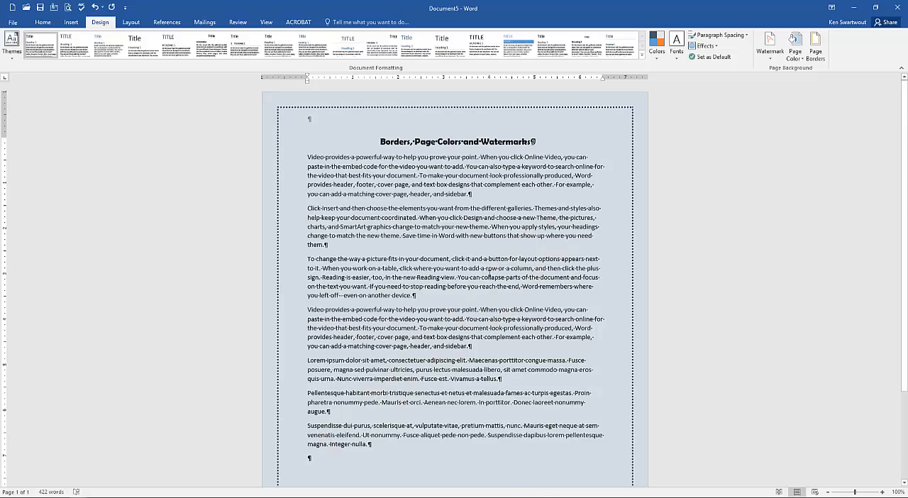
scroll(507, 276, "down", 3)
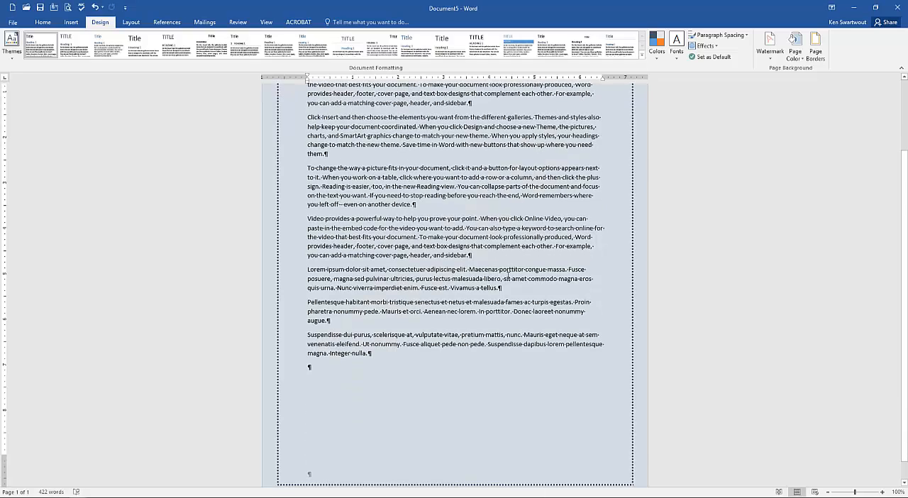
scroll(508, 275, "up", 3)
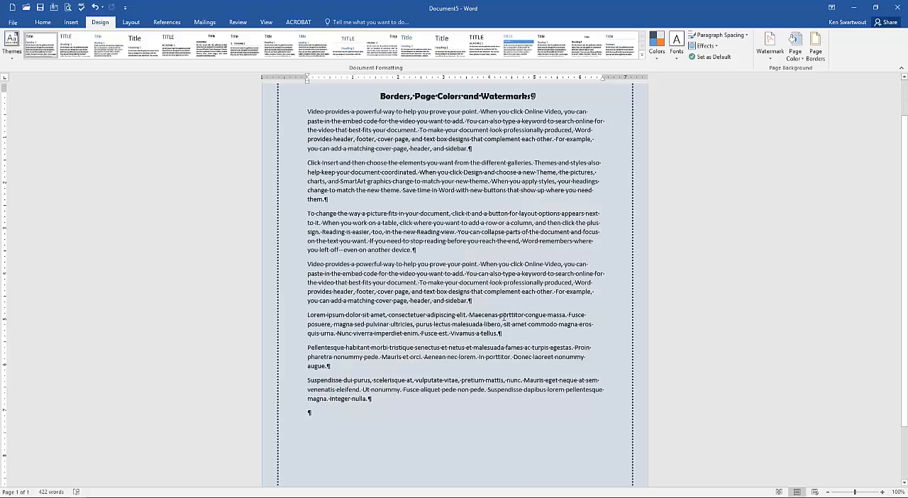
scroll(447, 296, "up", 2)
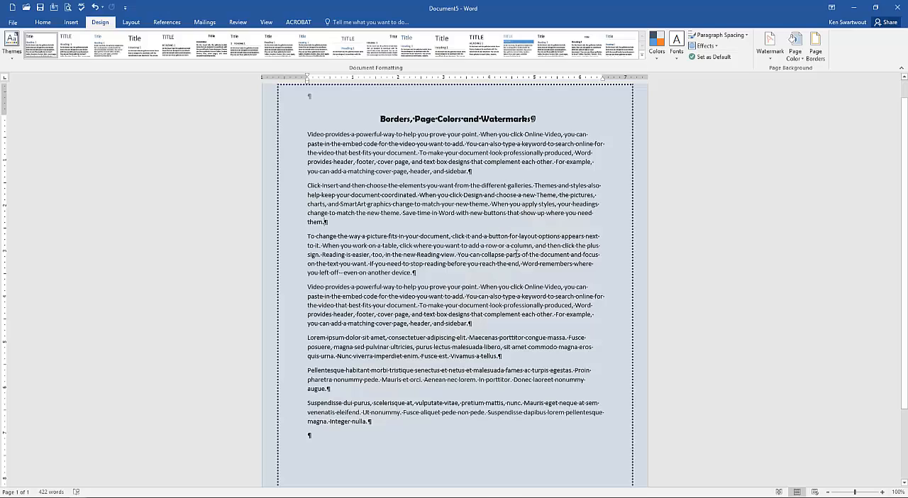
- Preview a black page colour to inspect the watermark without applying it
left_click(800, 61)
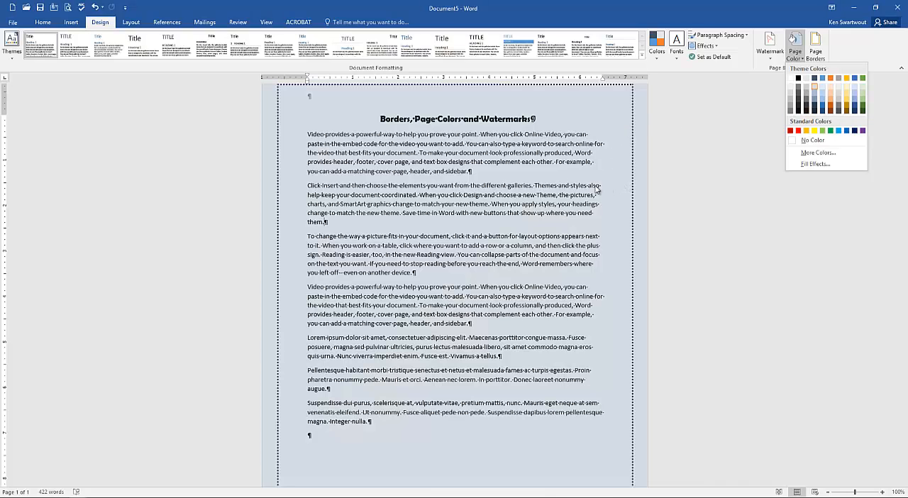
left_click(540, 221)
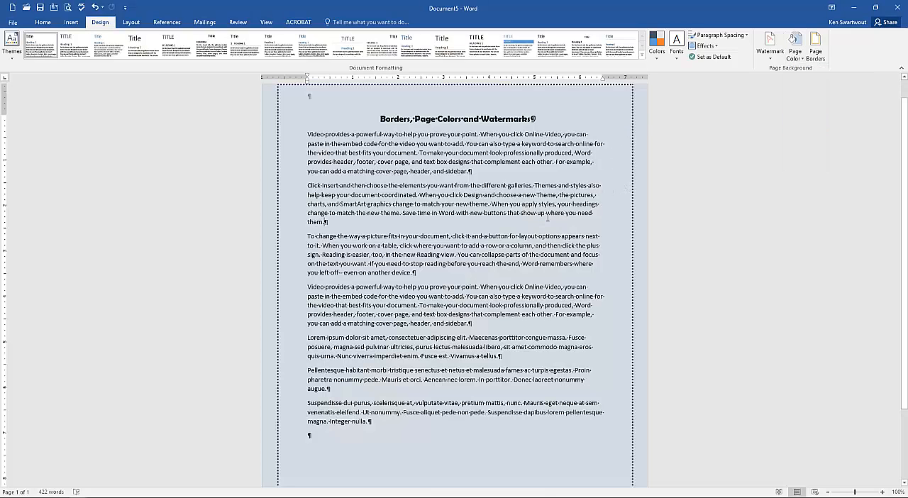
left_click(794, 51)
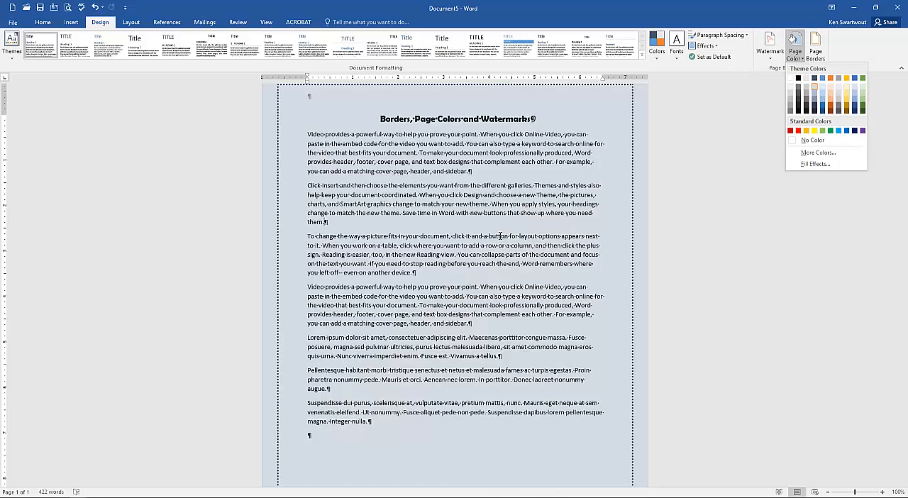
left_click(500, 235)
- Create a custom diagonal text watermark reading sfglksjdghsldfjkgsfhdljkg and apply it
left_click(766, 56)
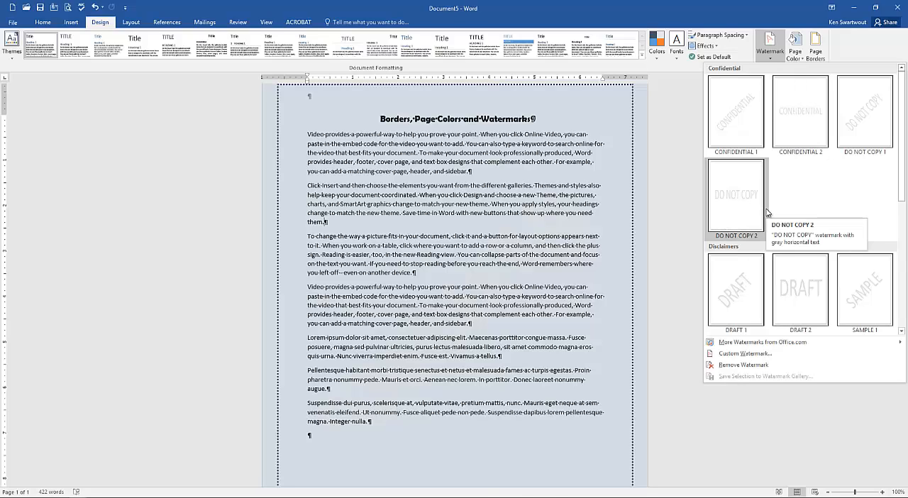
left_click(744, 353)
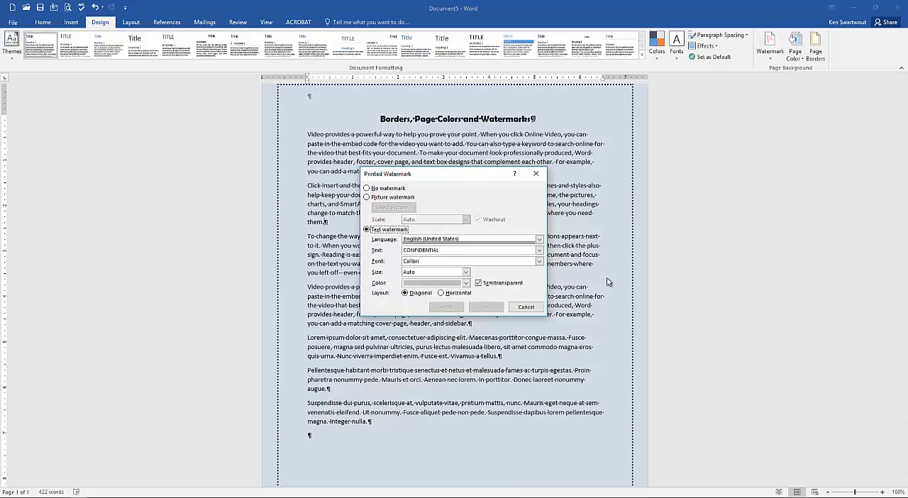
left_click_drag(440, 180, 208, 112)
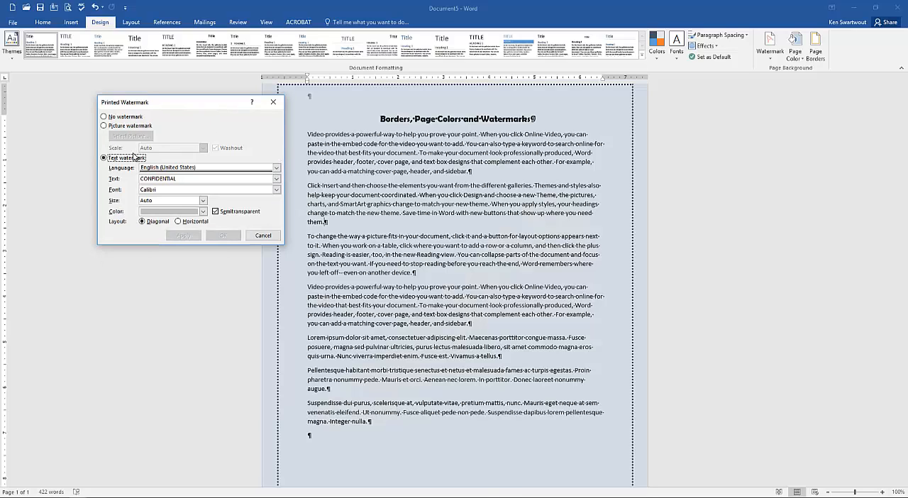
left_click(182, 179)
left_click_drag(183, 179, 130, 179)
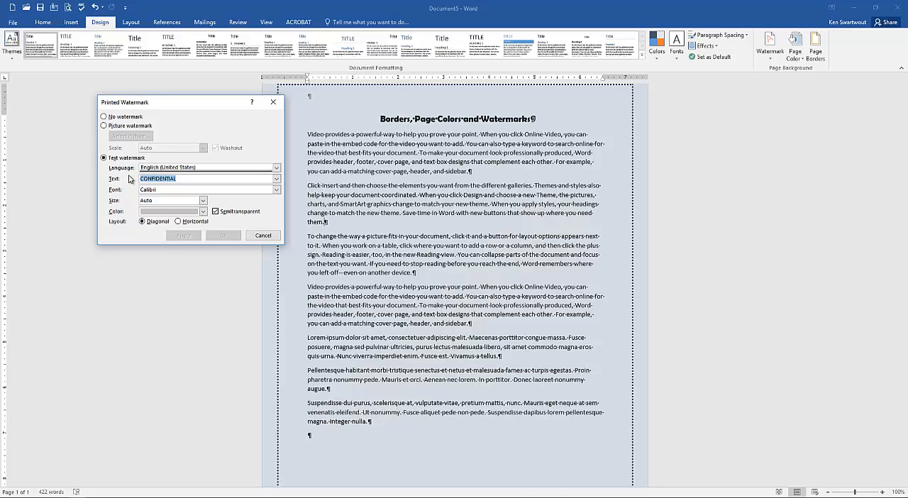
type("sfglksjdghsldfjkgsfhdljkg")
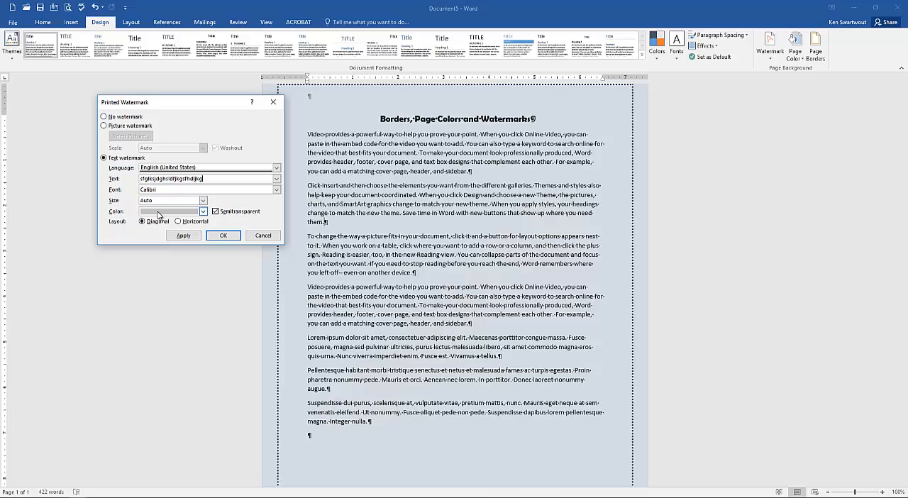
left_click(187, 237)
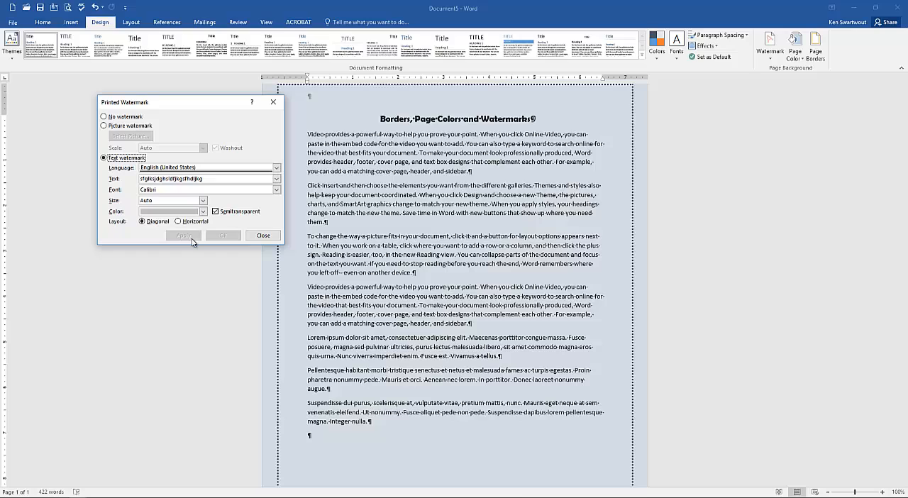
left_click(263, 236)
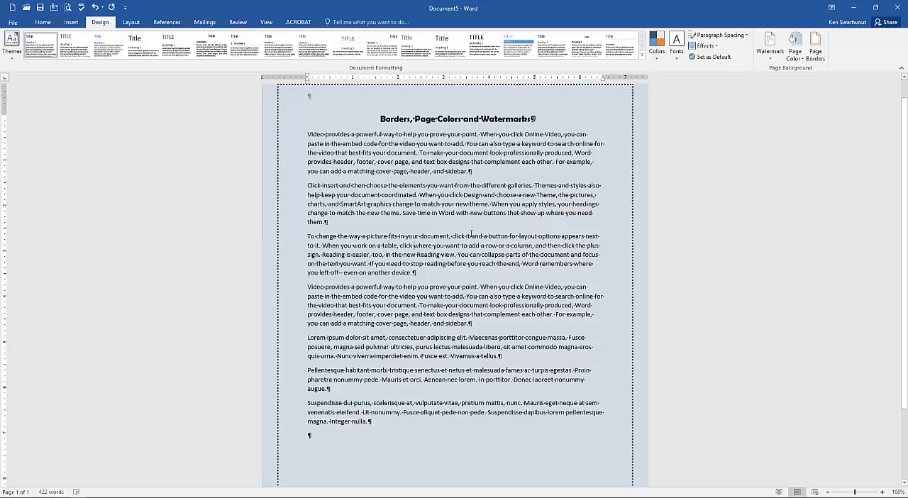
- Preview a black page colour to inspect the custom watermark, then keep the light blue-grey page colour
left_click(789, 59)
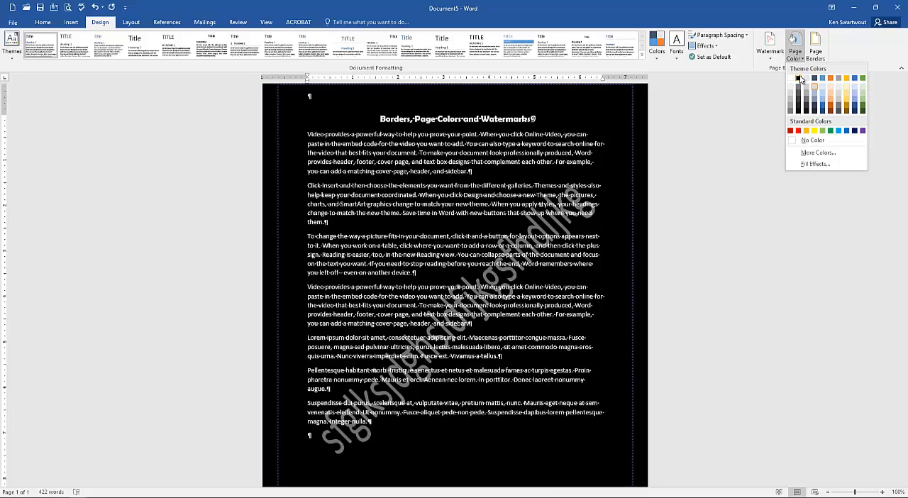
left_click(814, 86)
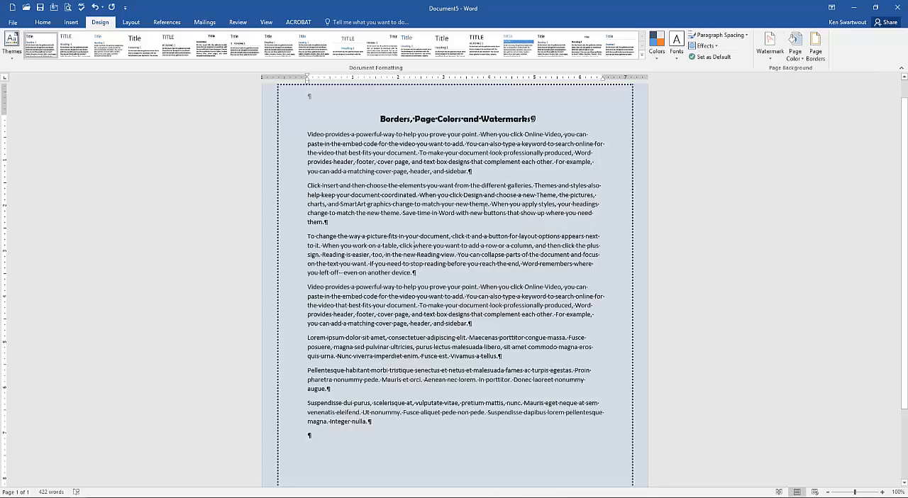